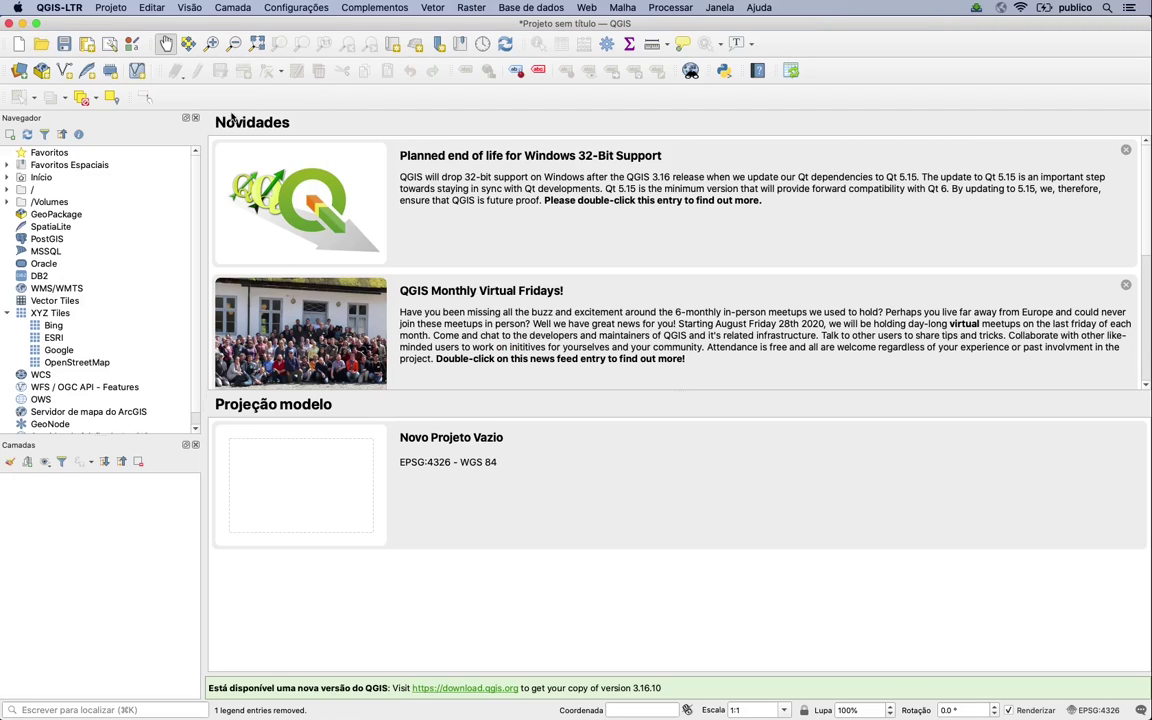
- Show the Gerenciar camadas toolbar in the QGIS interface
key(super+Tab)
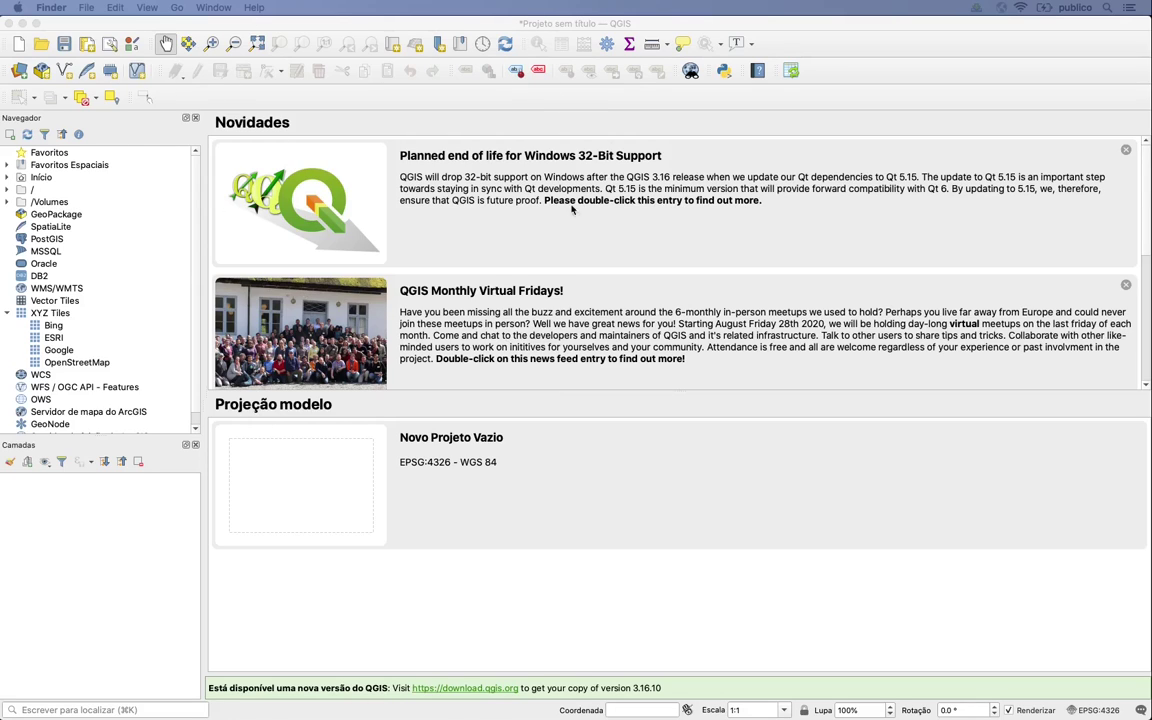
click(228, 108)
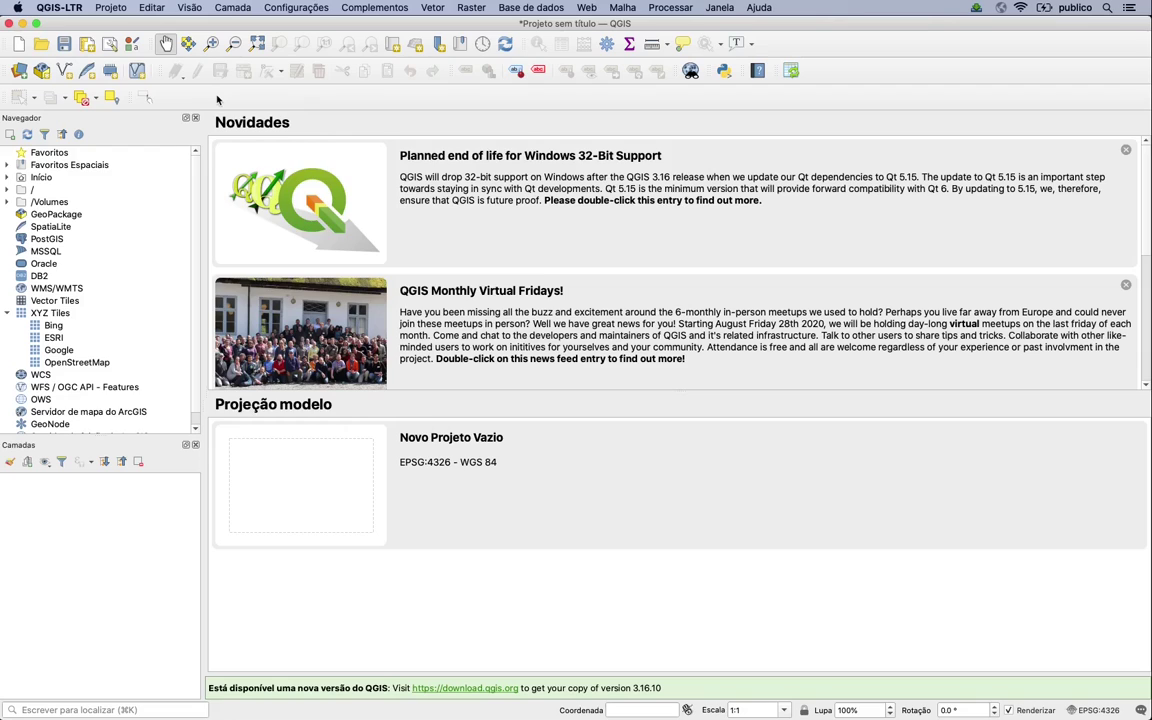
right_click(217, 99)
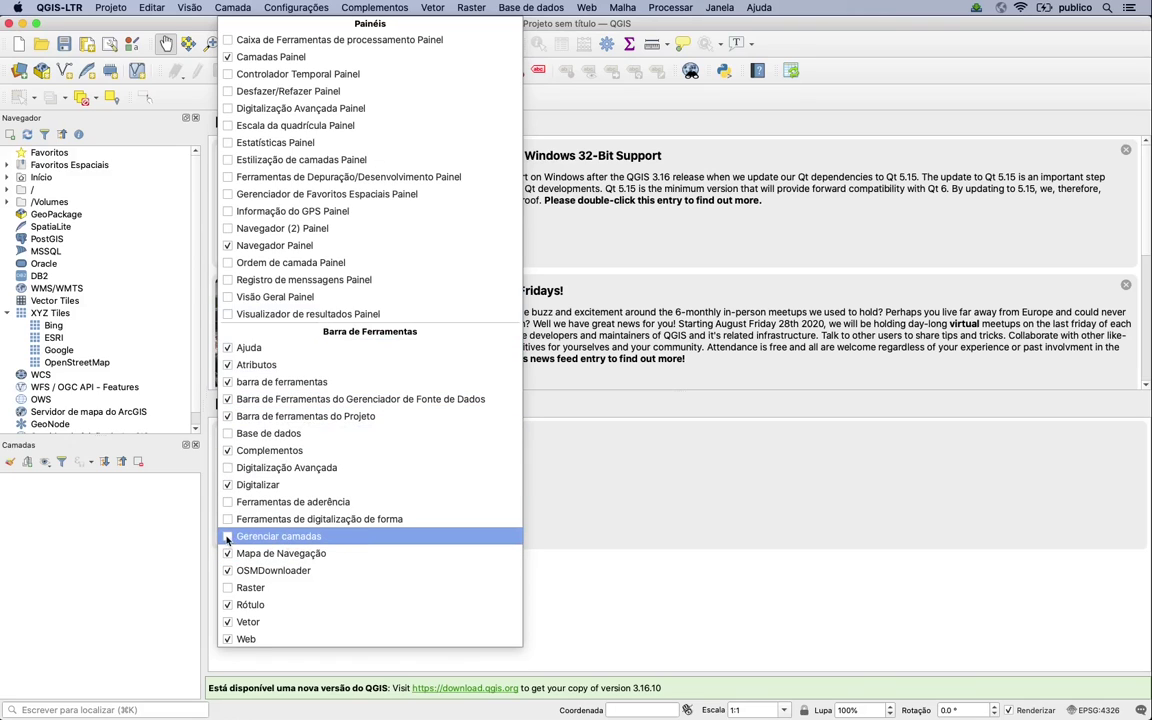
click(228, 537)
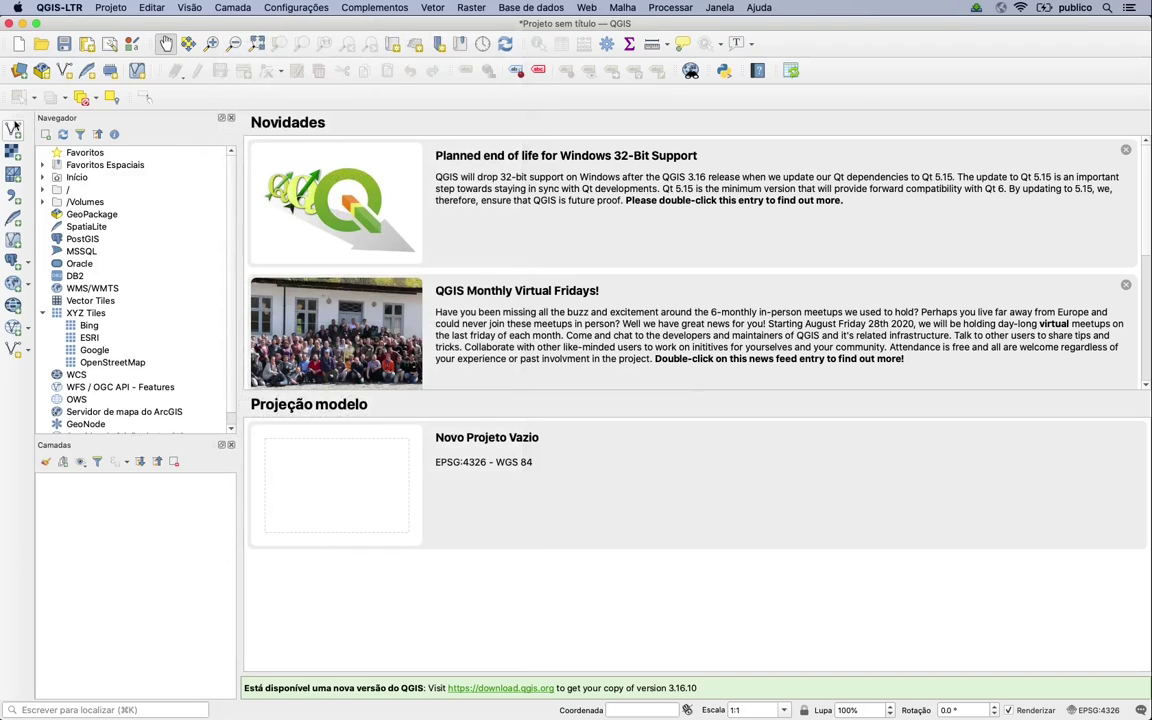
- Examine the delimited text, browser, vector and raster source options in the data source manager
click(15, 201)
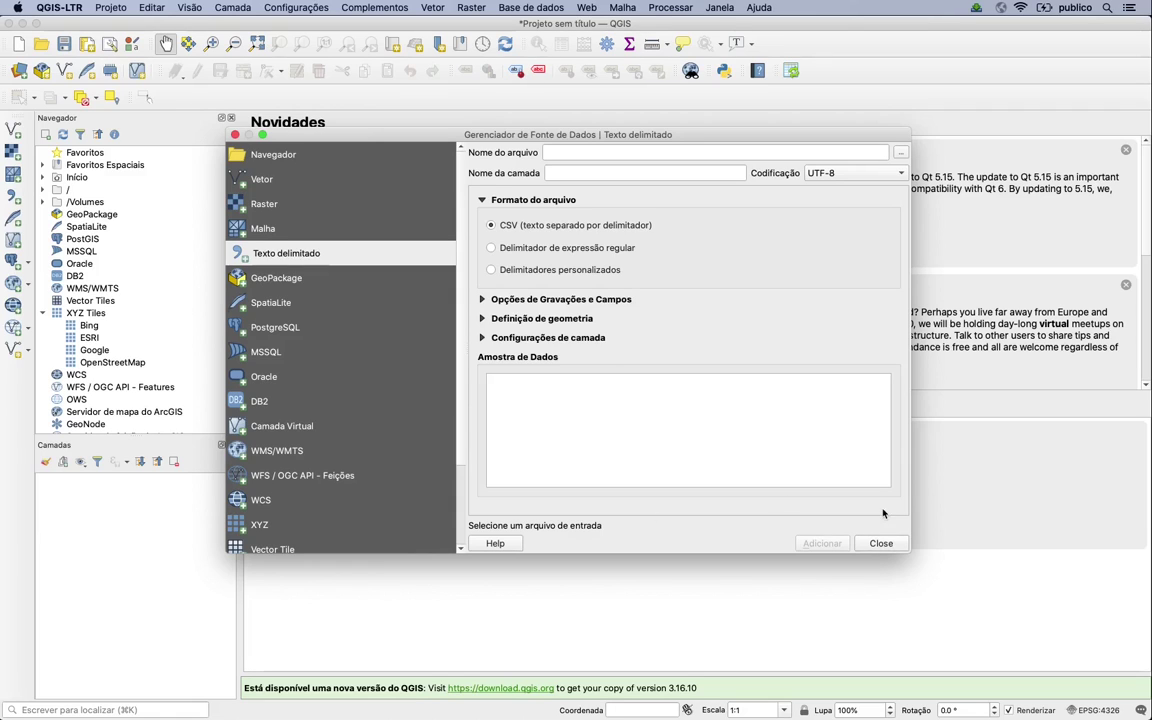
click(881, 544)
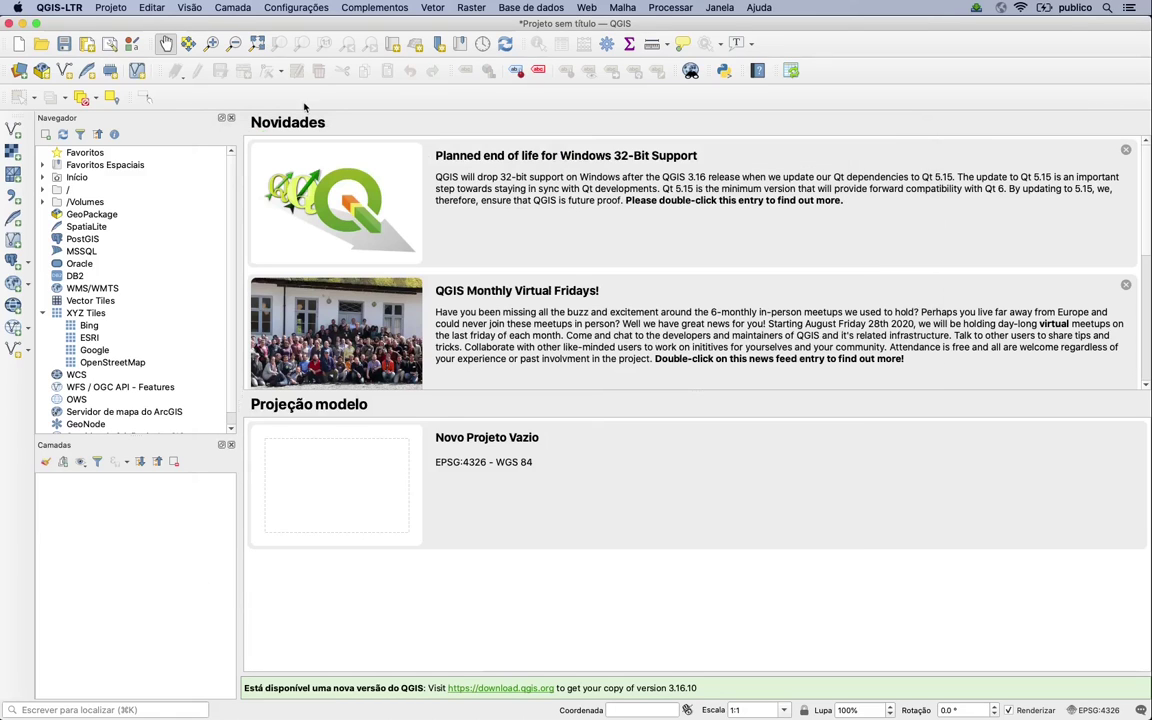
click(19, 72)
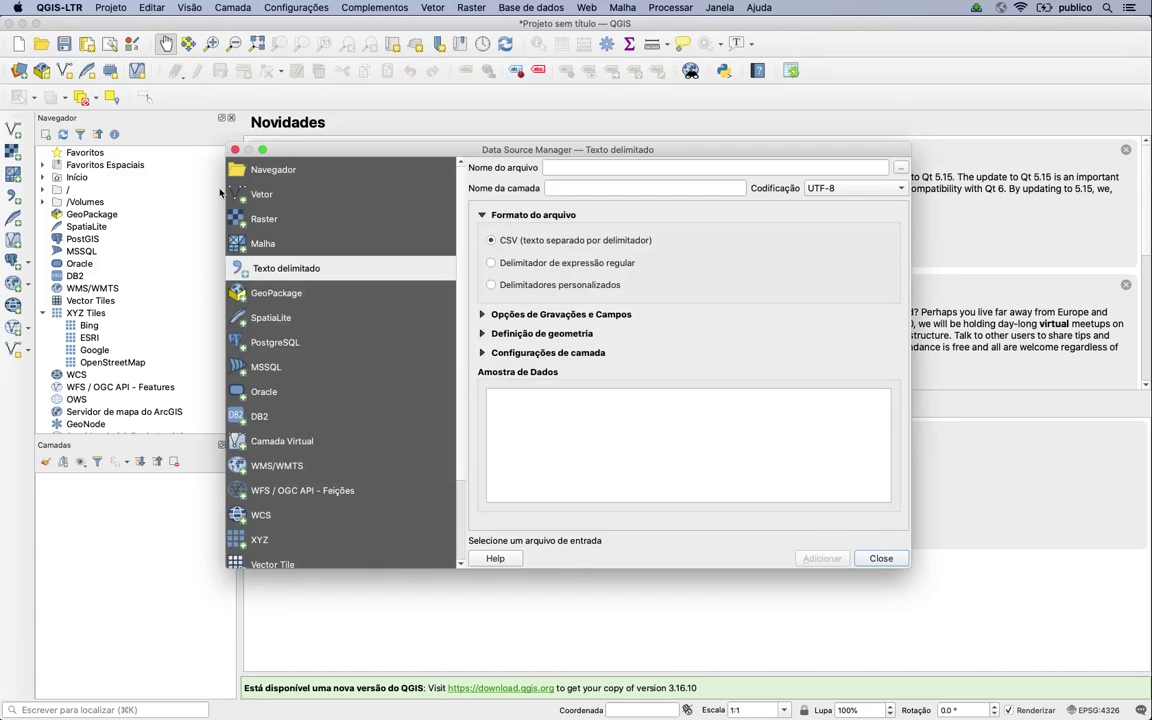
click(275, 168)
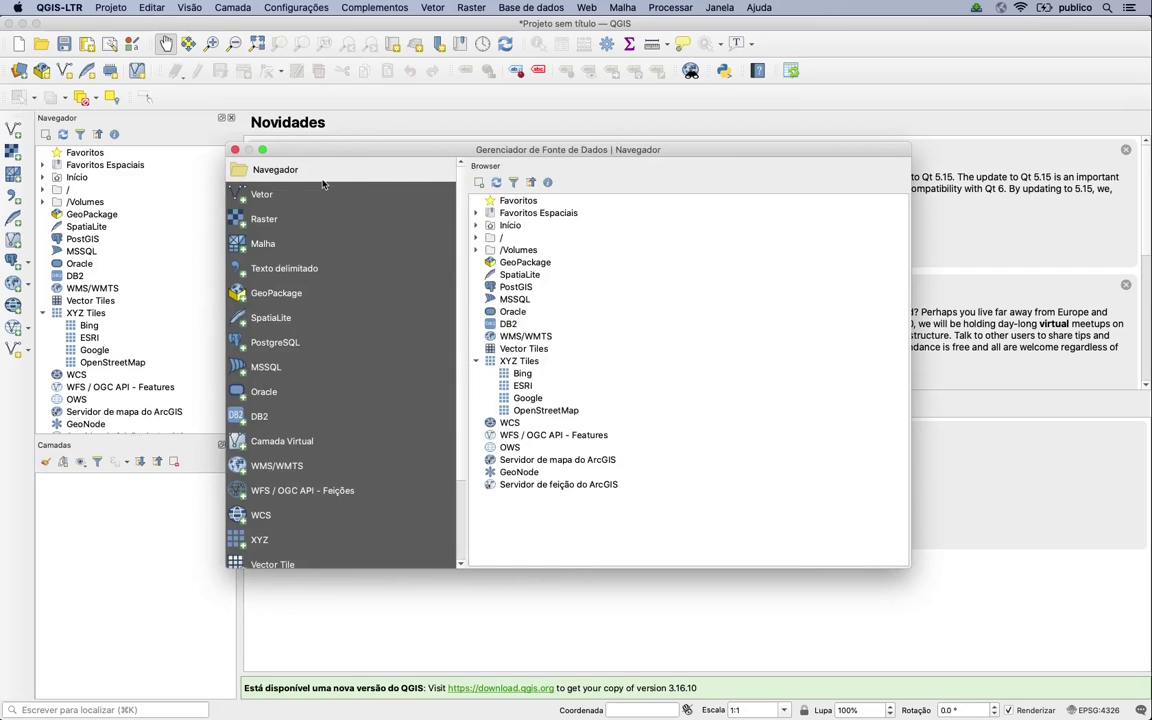
click(318, 197)
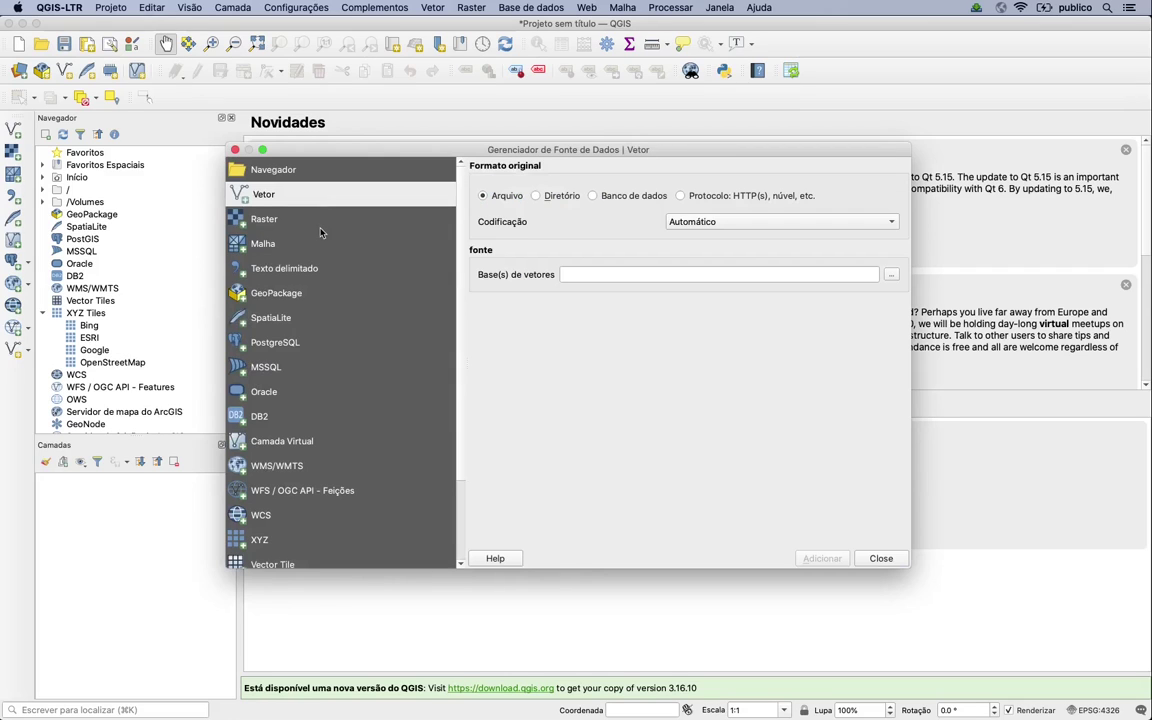
click(321, 222)
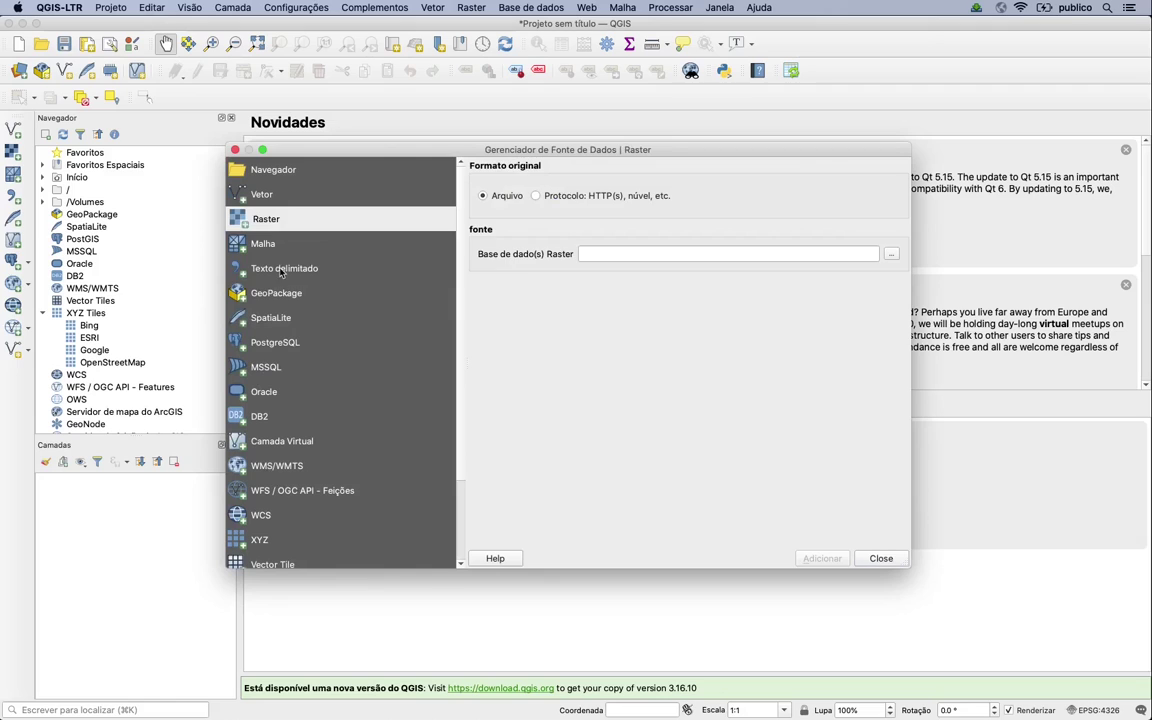
click(290, 268)
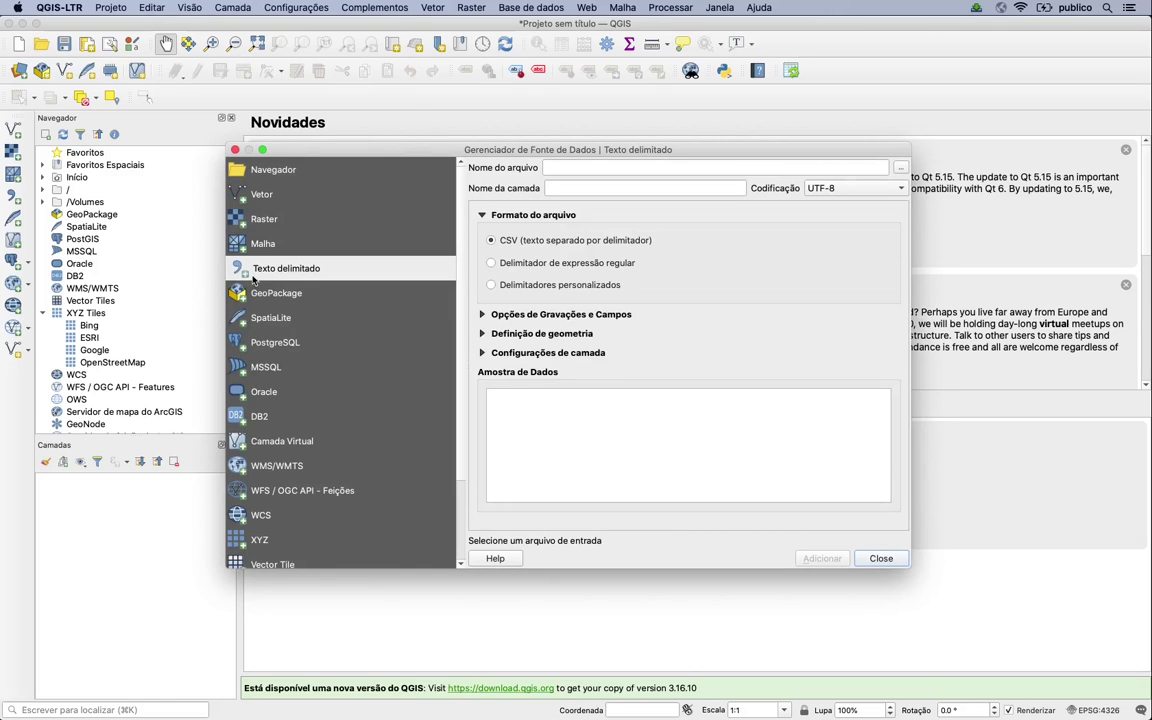
click(235, 150)
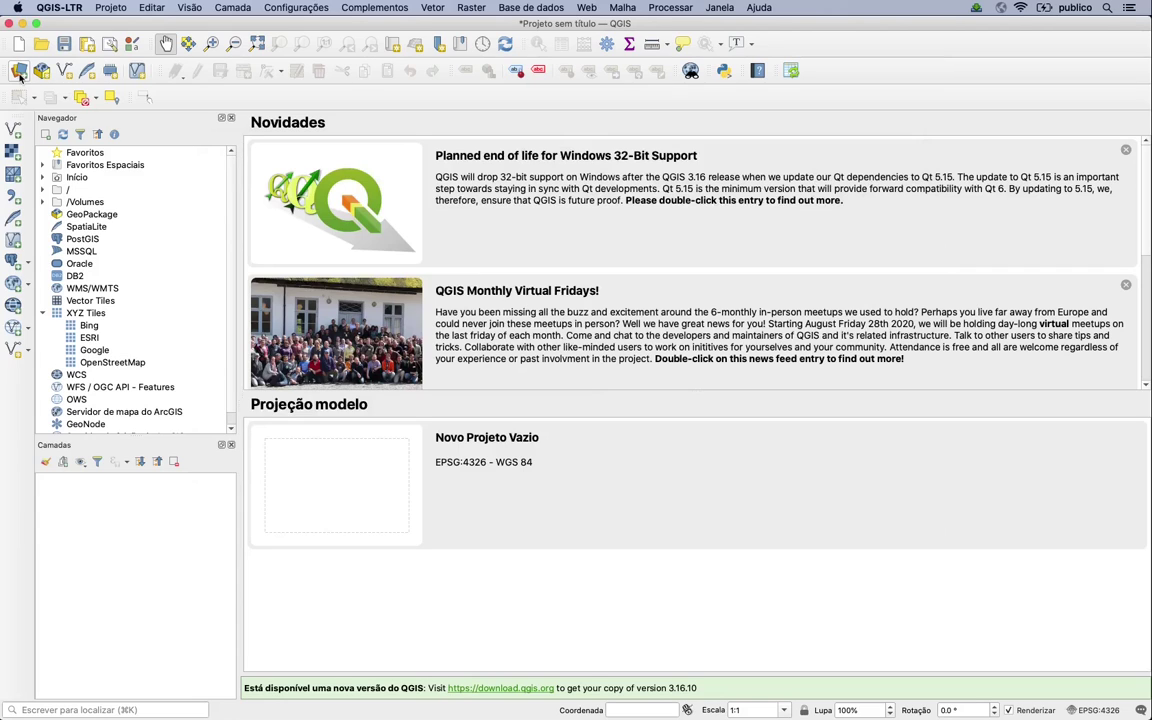
- Load cidades.csv from the Desktop as the delimited text source in the data source manager
click(235, 8)
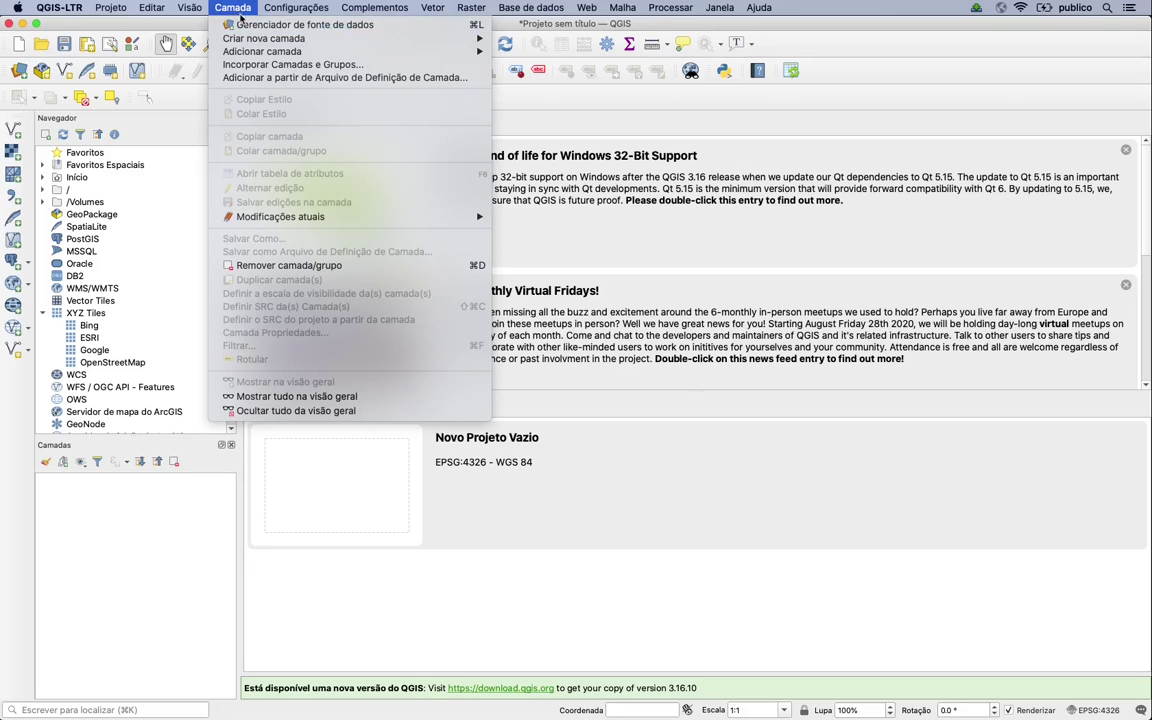
click(242, 22)
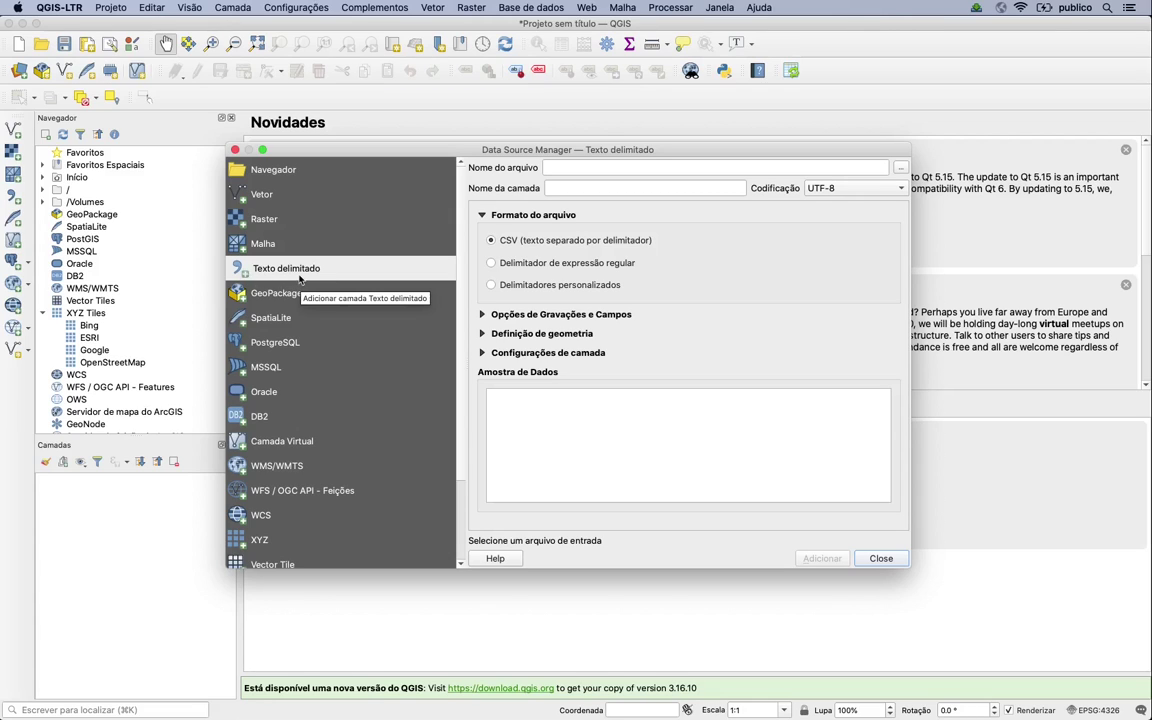
click(900, 170)
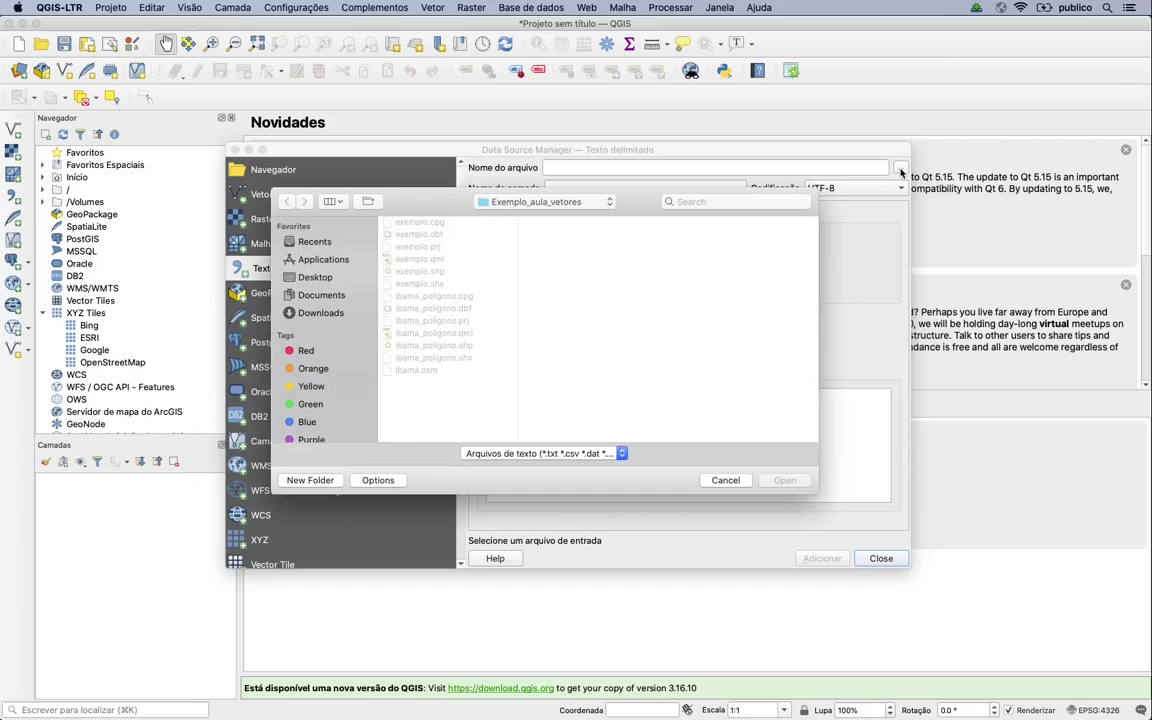
click(310, 277)
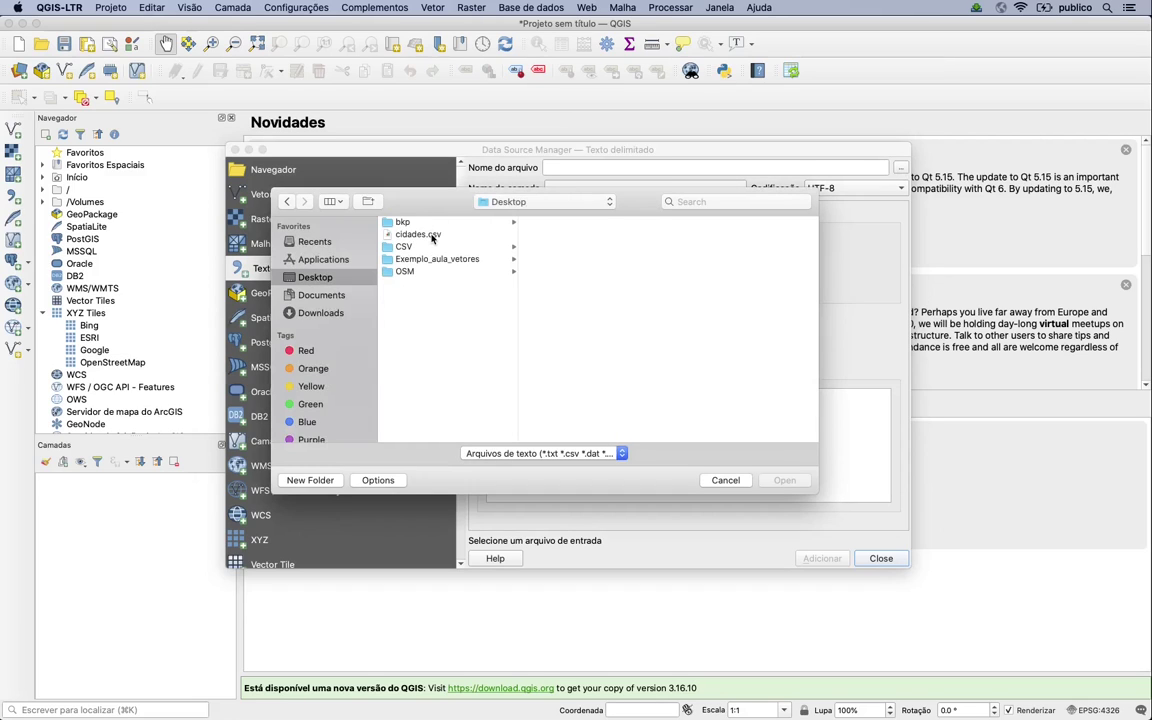
click(432, 235)
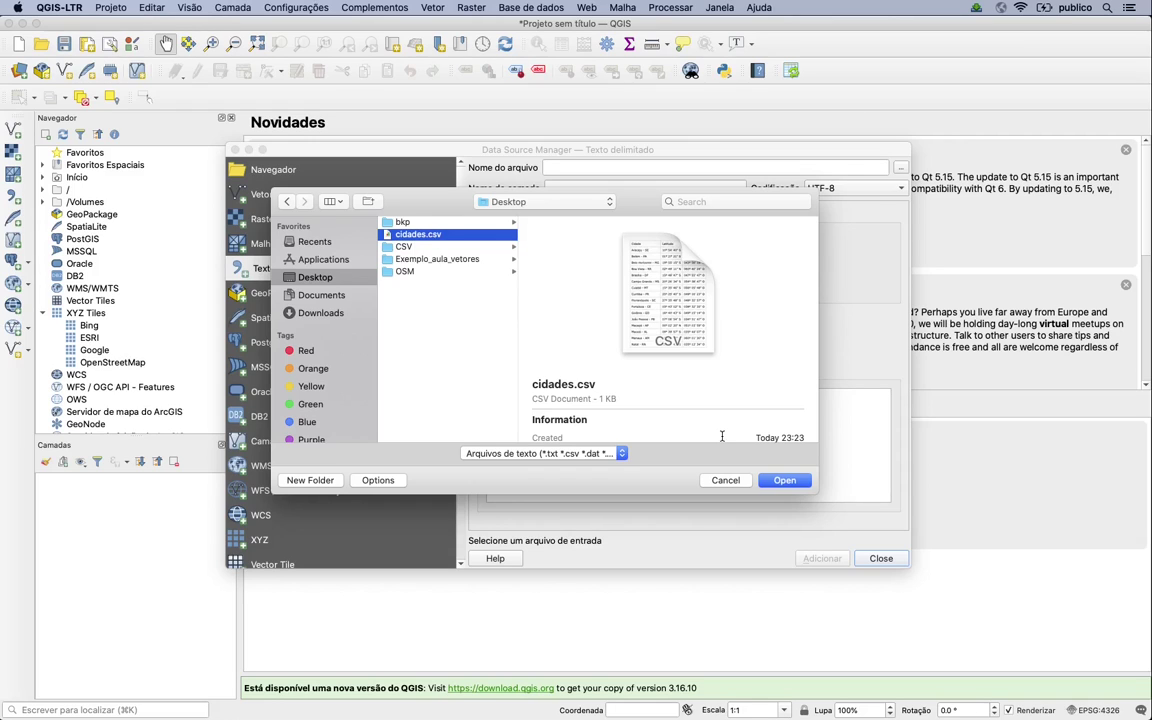
click(784, 481)
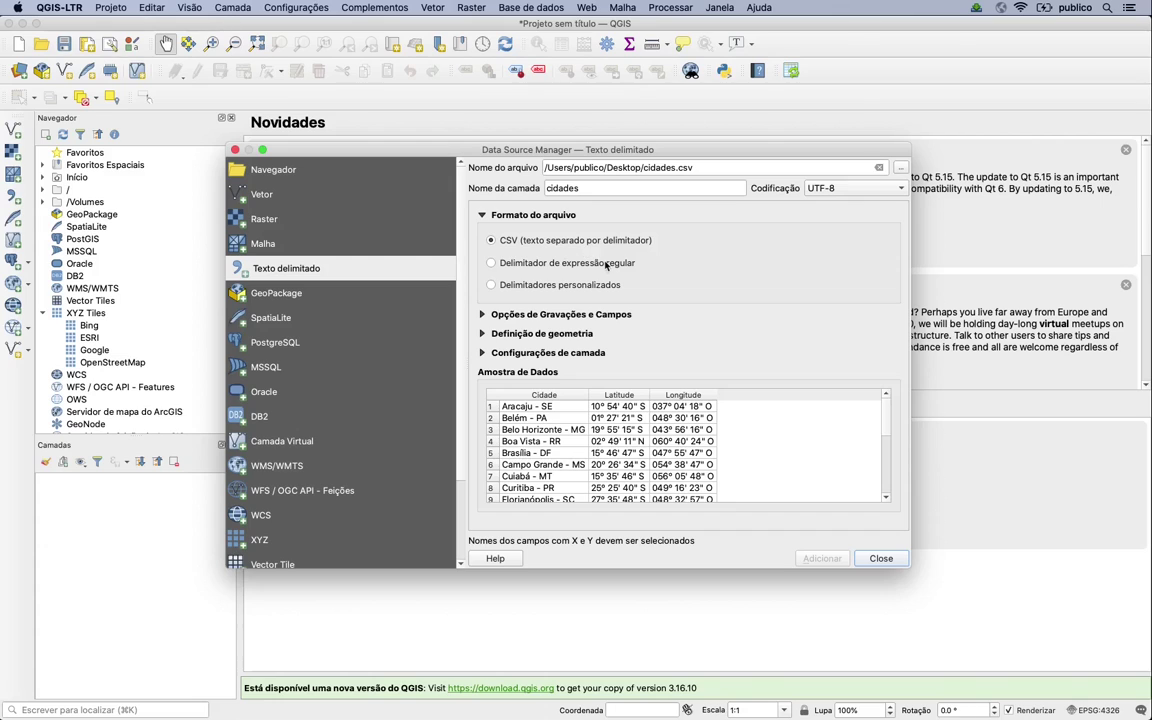
- Expand the geometry definition settings and enlarge the data source manager so that all their fields fit
click(605, 314)
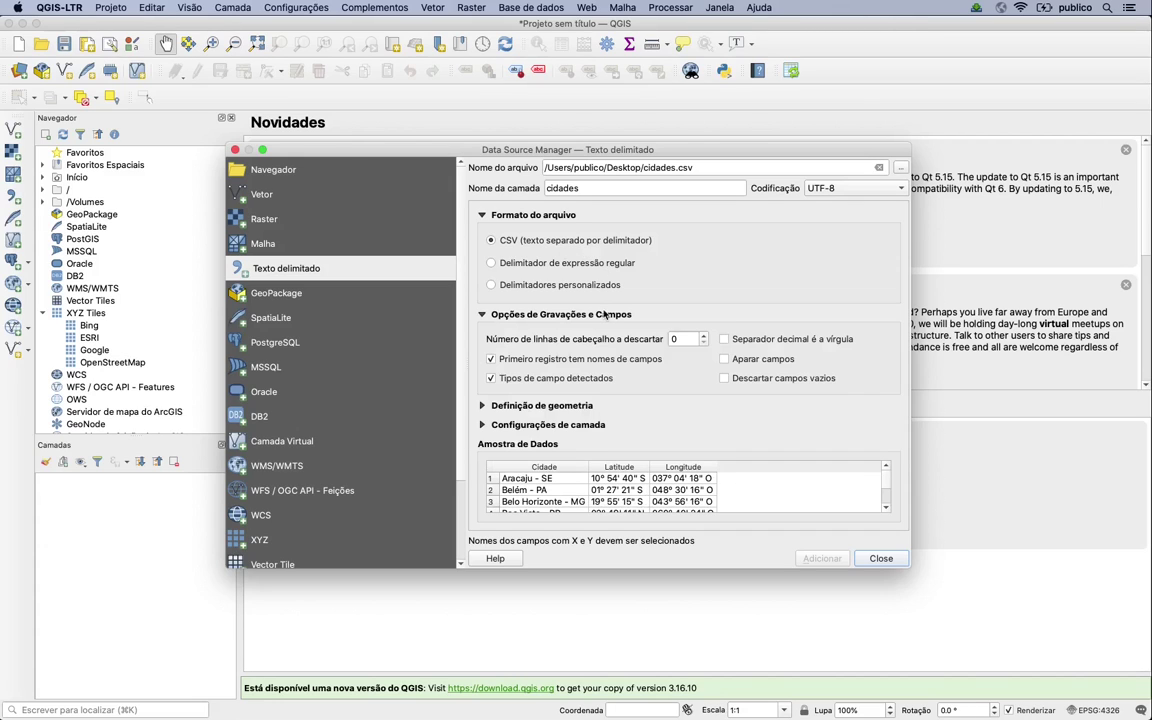
click(605, 314)
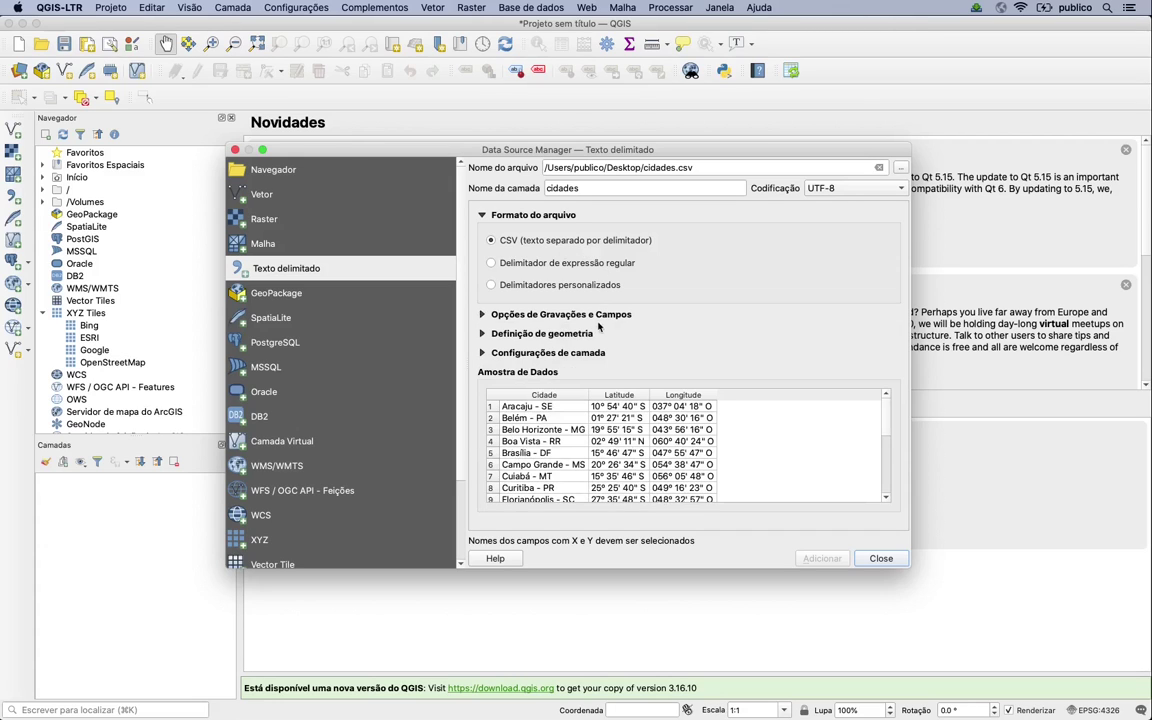
click(590, 333)
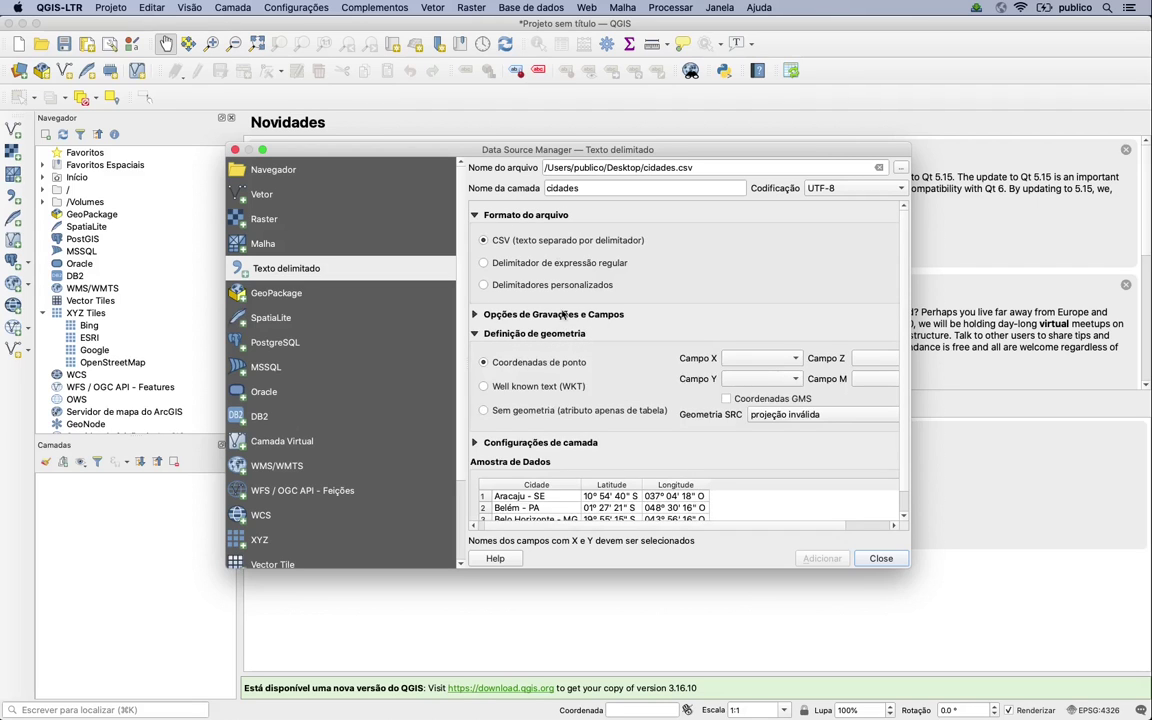
drag(474, 149, 343, 72)
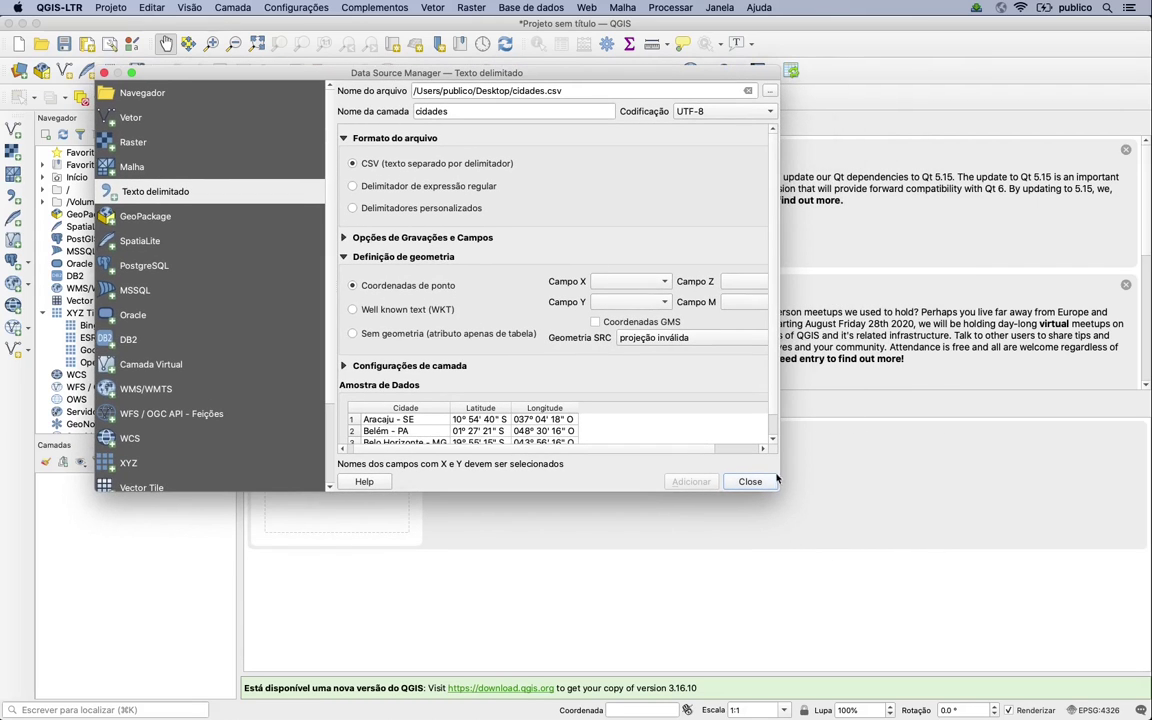
drag(778, 490, 990, 571)
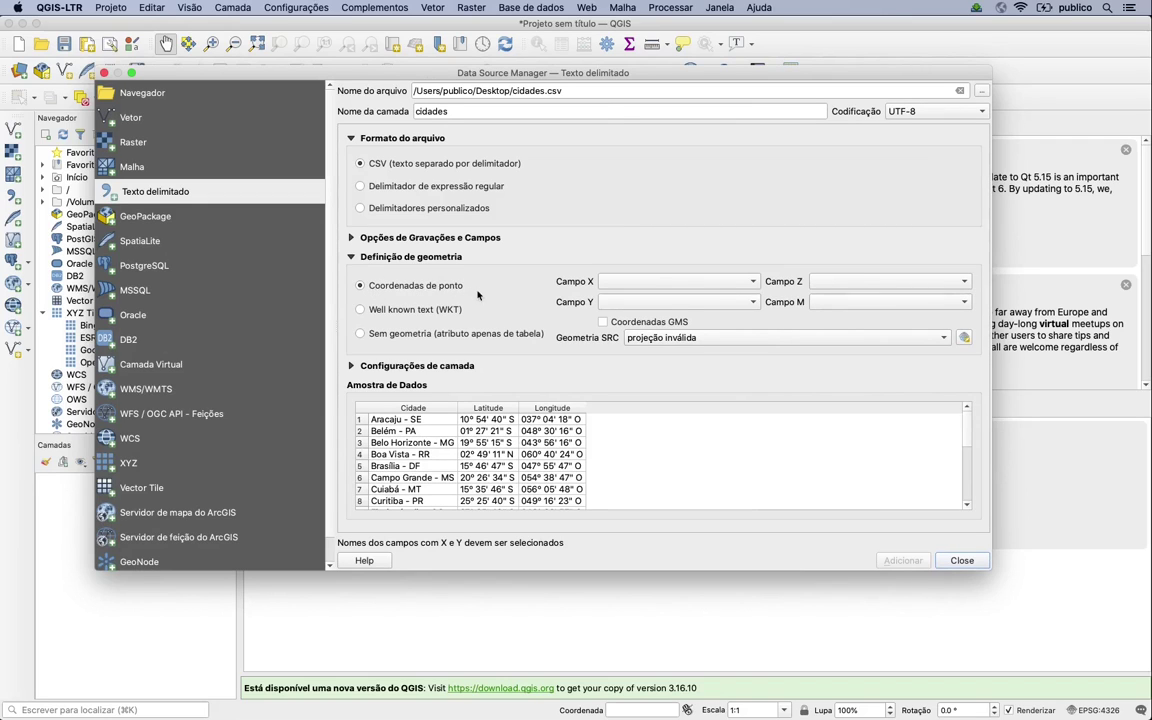
- Define the point geometry with Longitude as X, Latitude as Y, GMS coordinates enabled and the project CRS EPSG:4326 - WGS 84
click(658, 284)
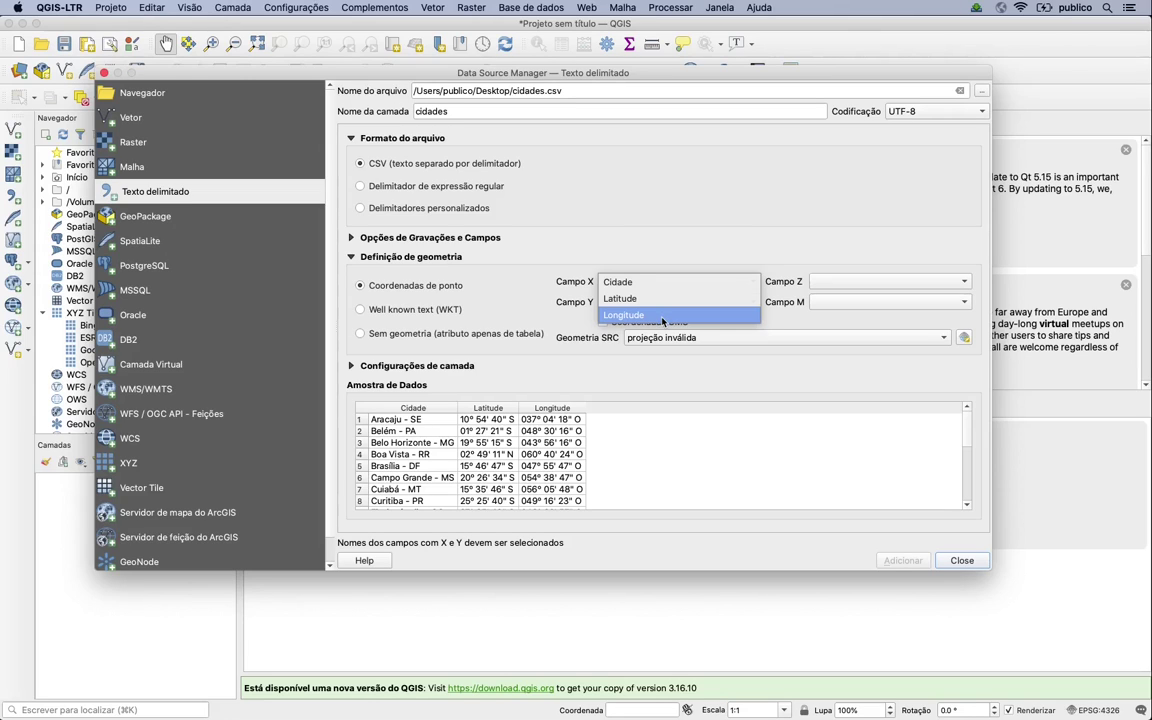
click(662, 317)
click(667, 301)
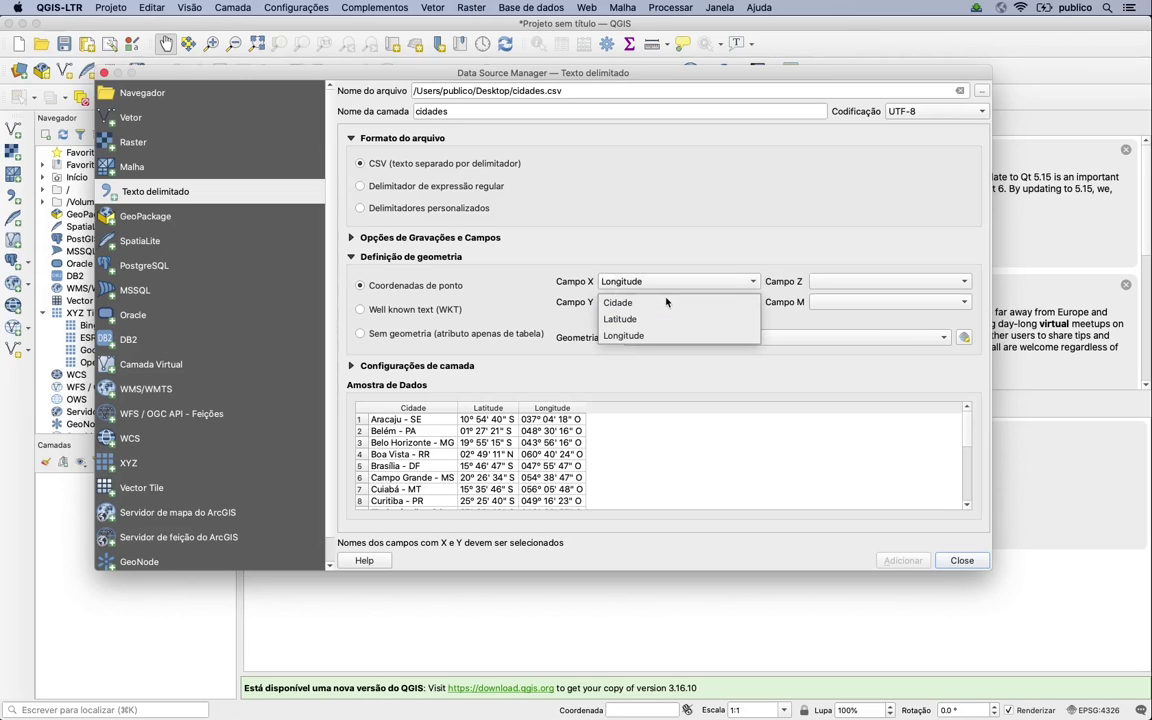
click(667, 319)
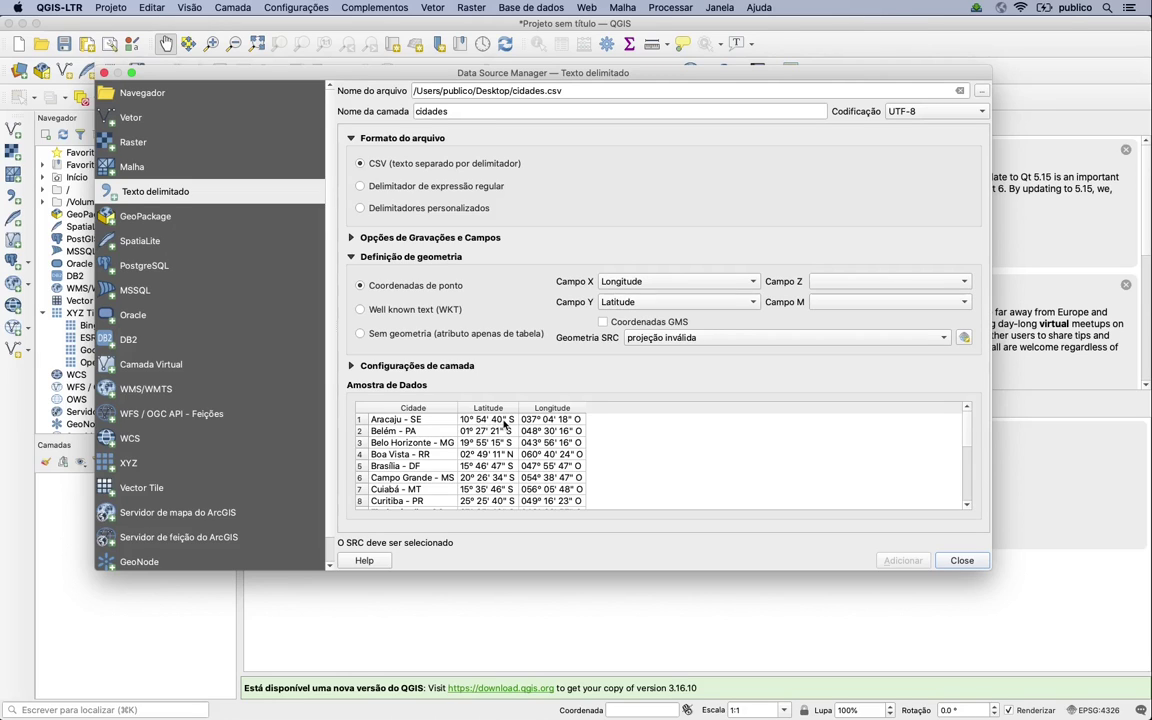
click(603, 323)
click(650, 339)
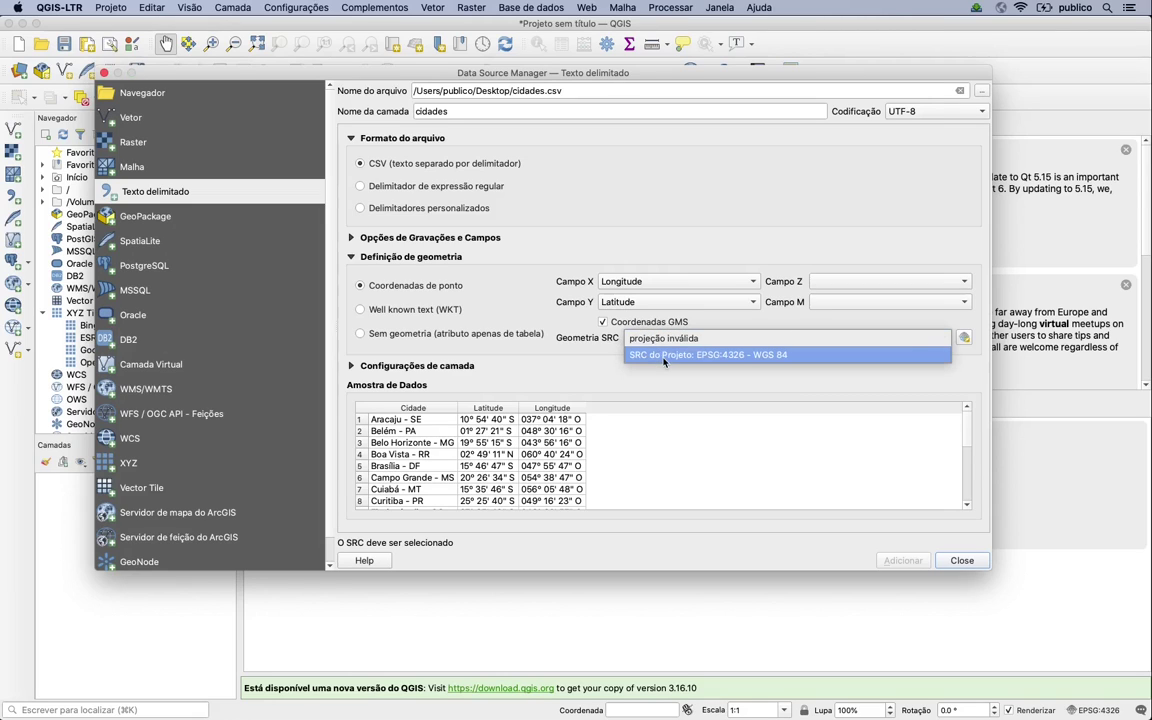
click(664, 355)
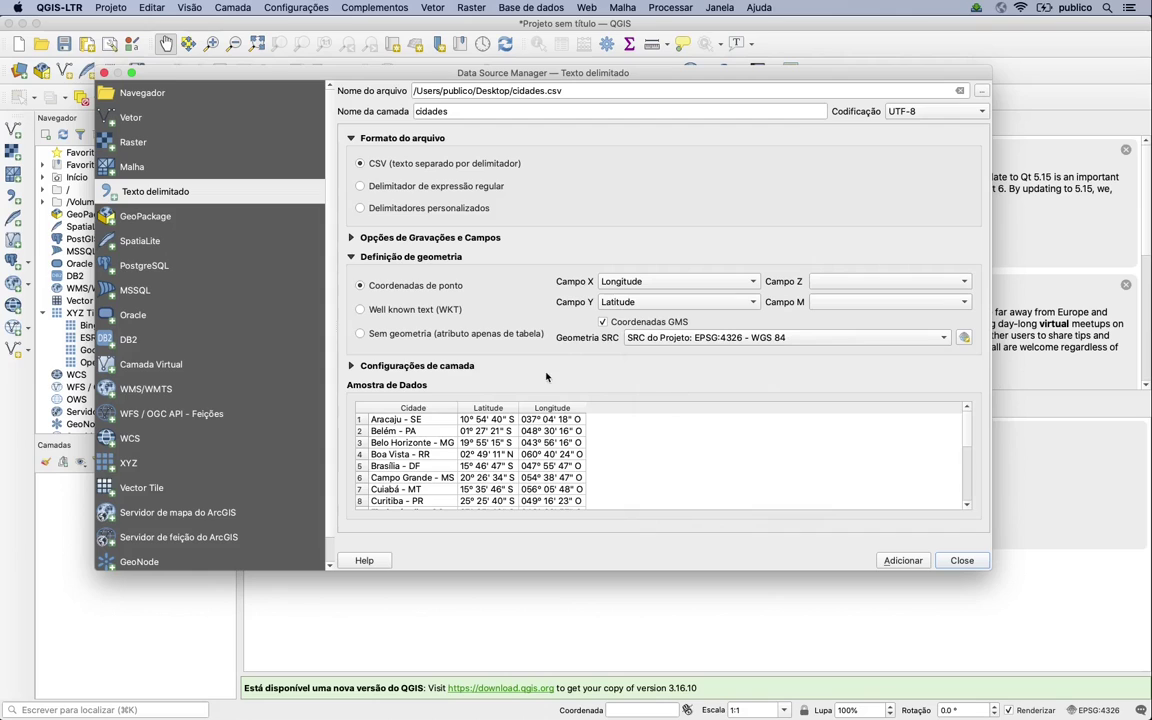
- Check the layer settings and data sample, add the cidades layer to the project and close the data source manager
click(462, 368)
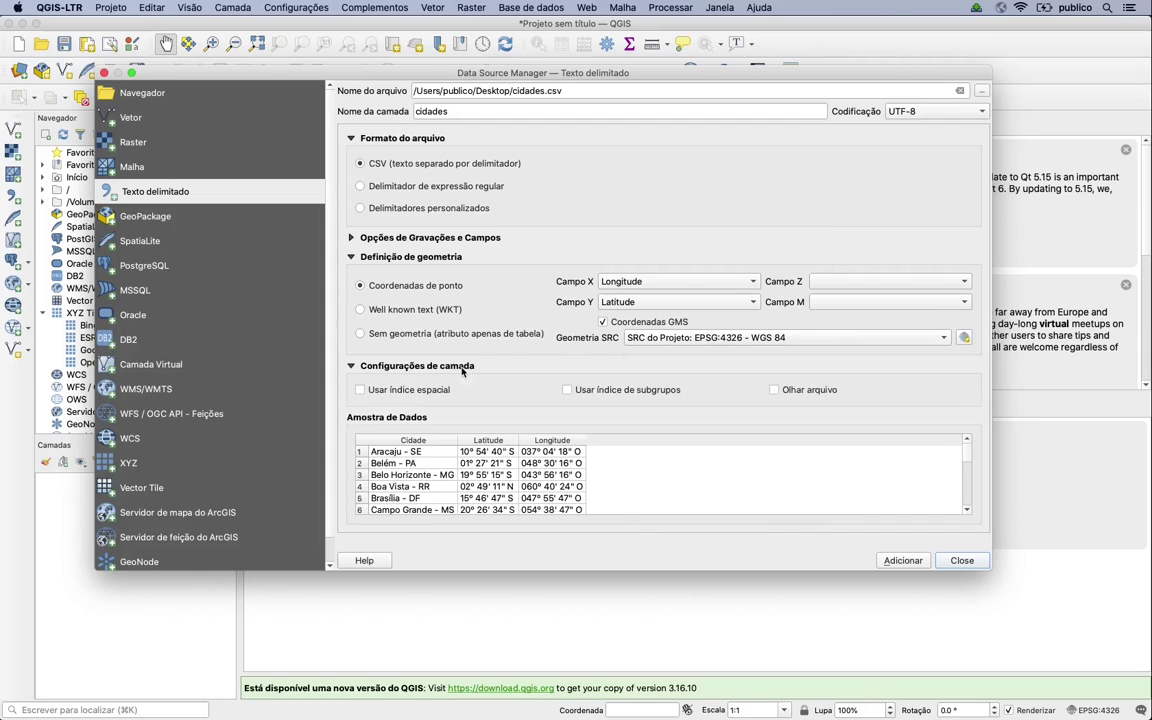
click(462, 368)
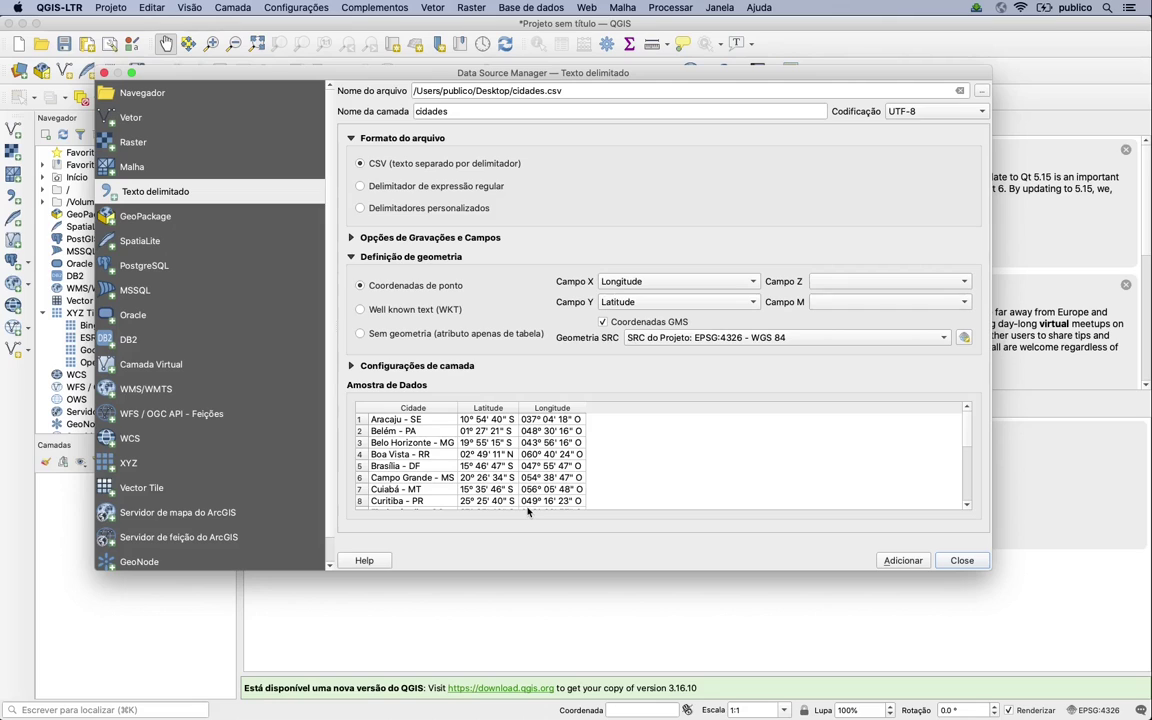
scroll(540, 495, down, 4)
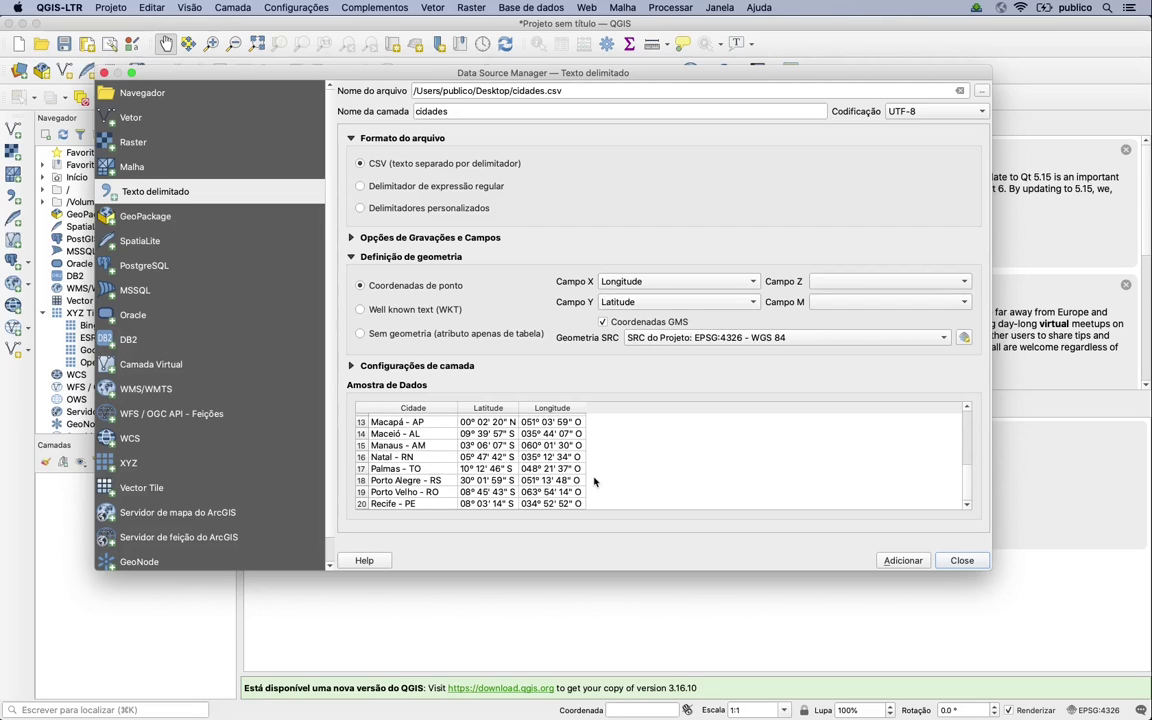
click(906, 566)
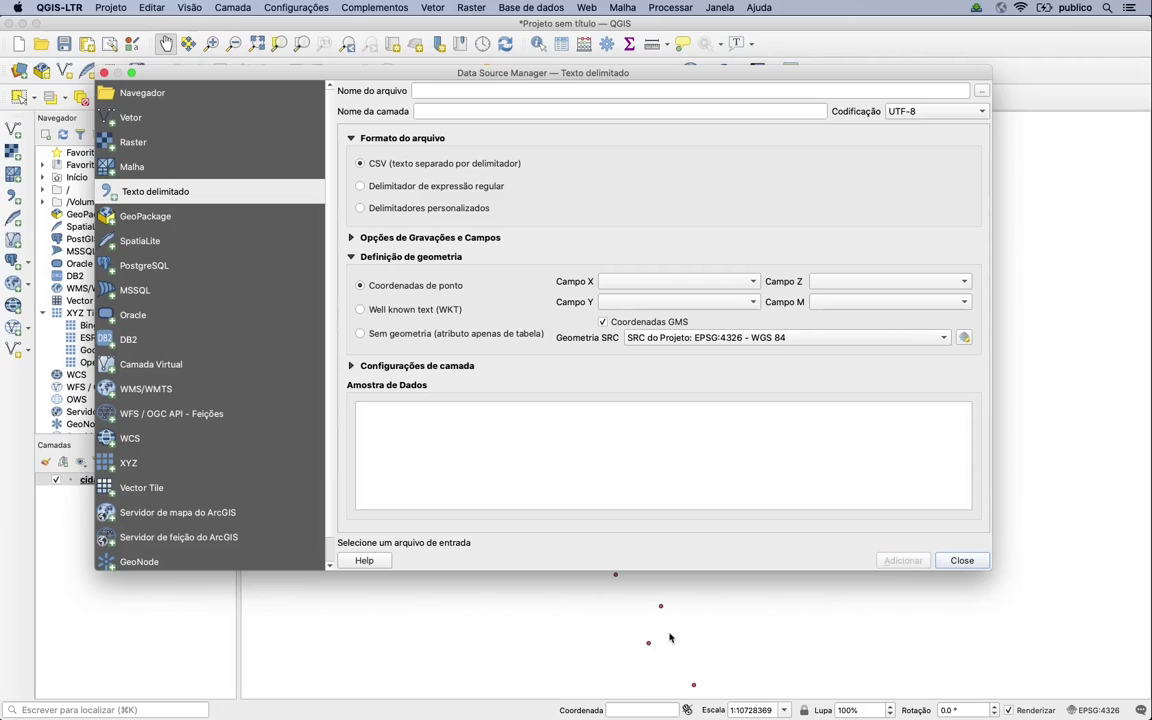
click(961, 561)
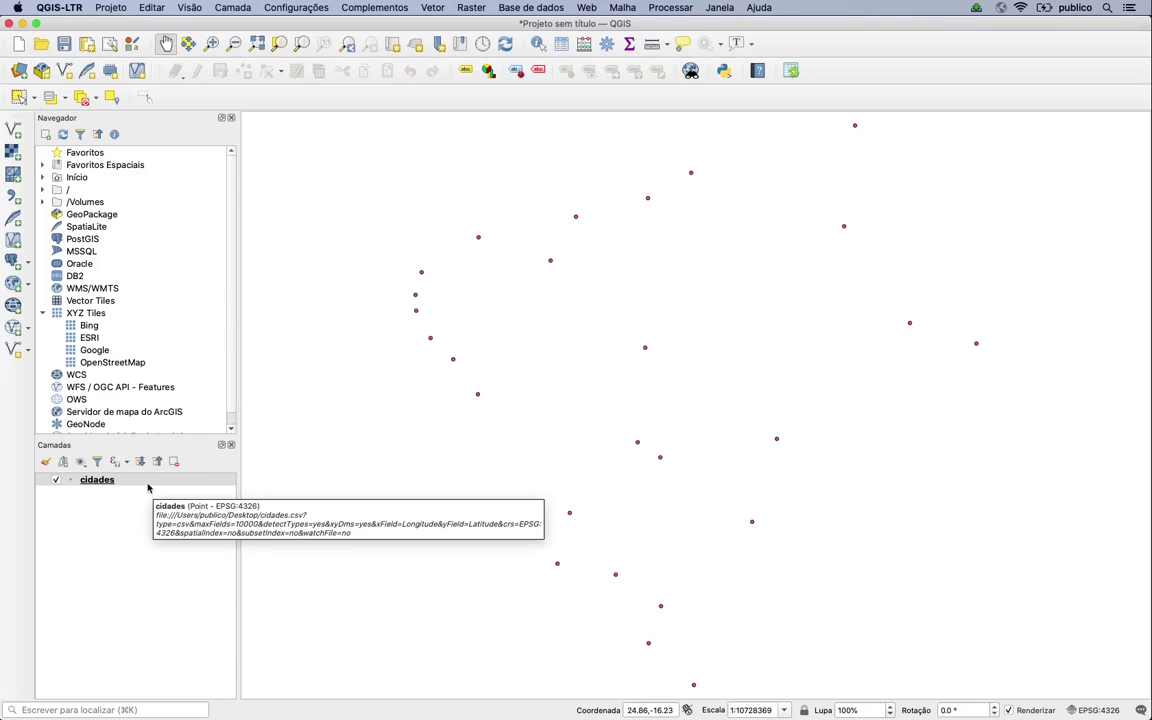
- Add the OpenStreetMap XYZ tiles as a basemap and place them beneath the cidades layer
click(96, 315)
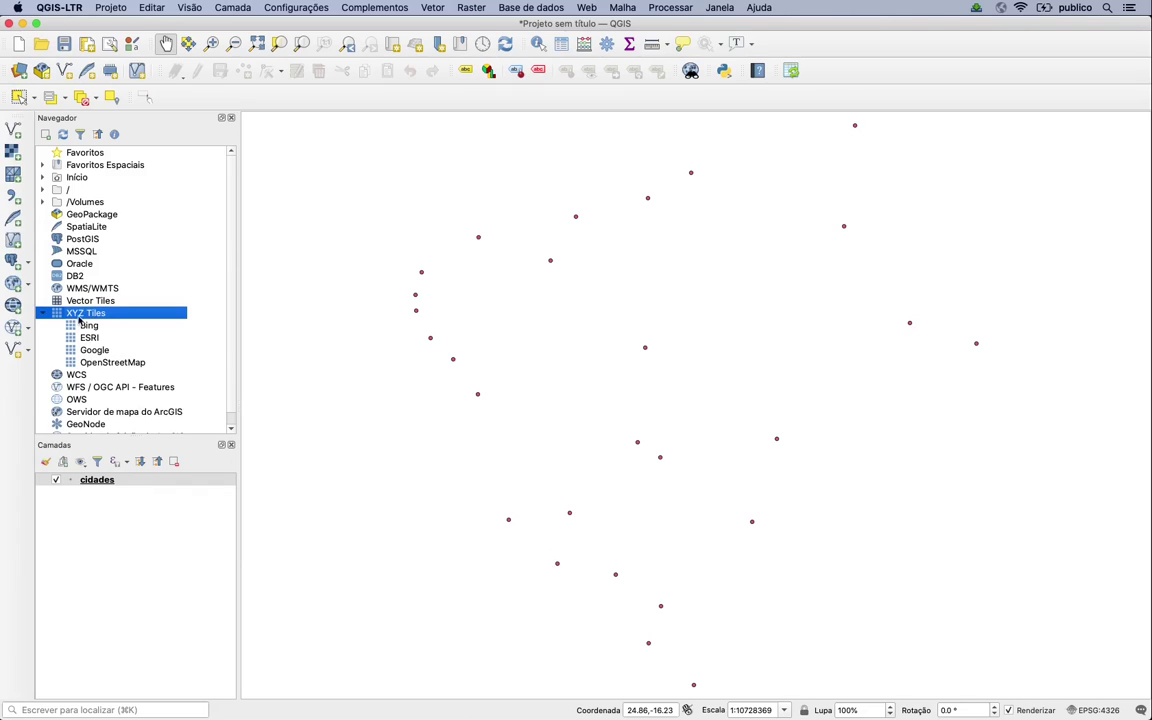
click(123, 366)
double_click(123, 366)
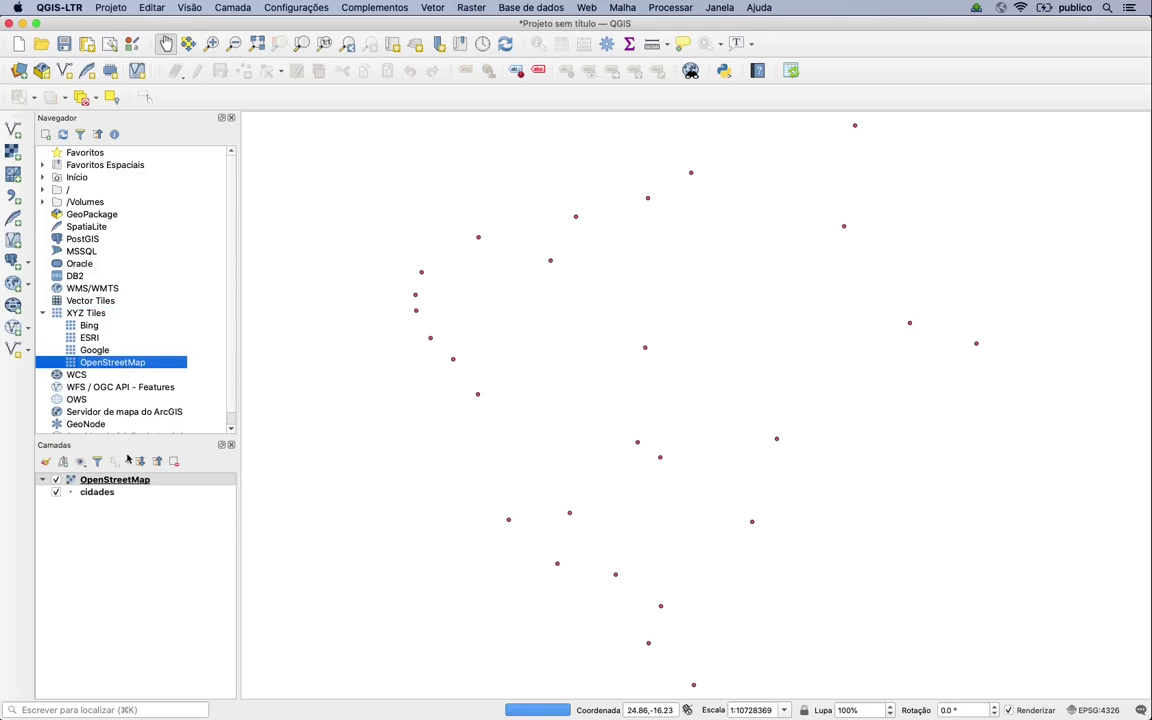
drag(129, 481, 129, 500)
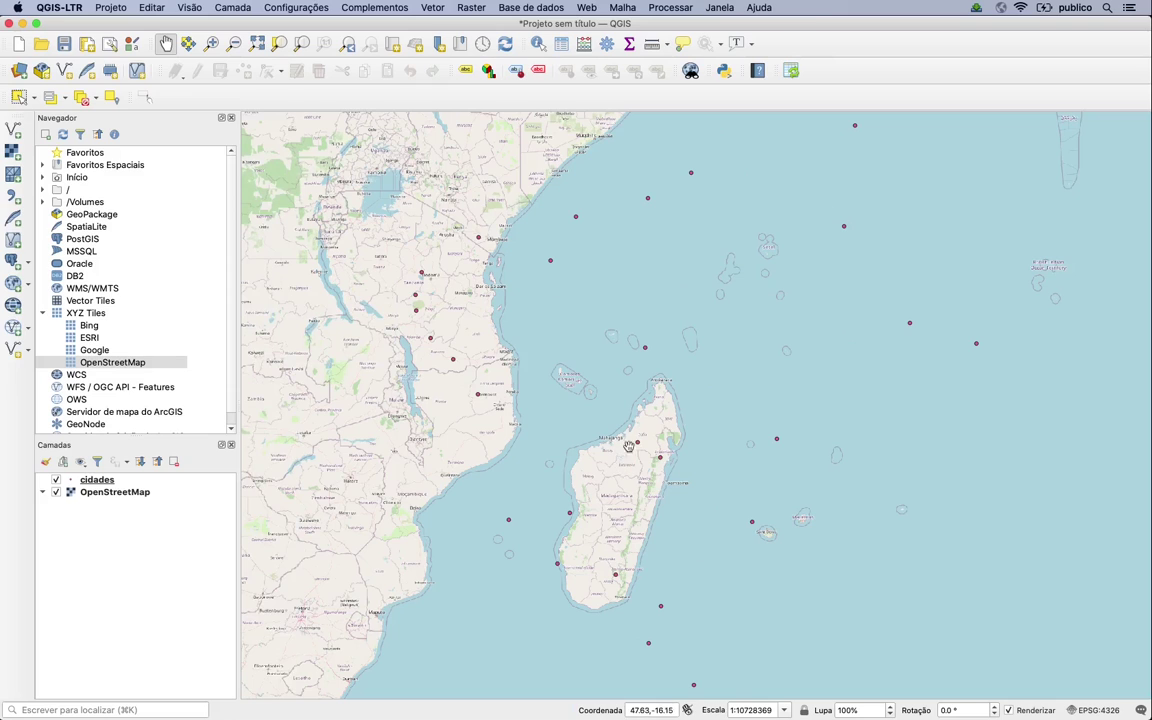
scroll(629, 476, down, 3)
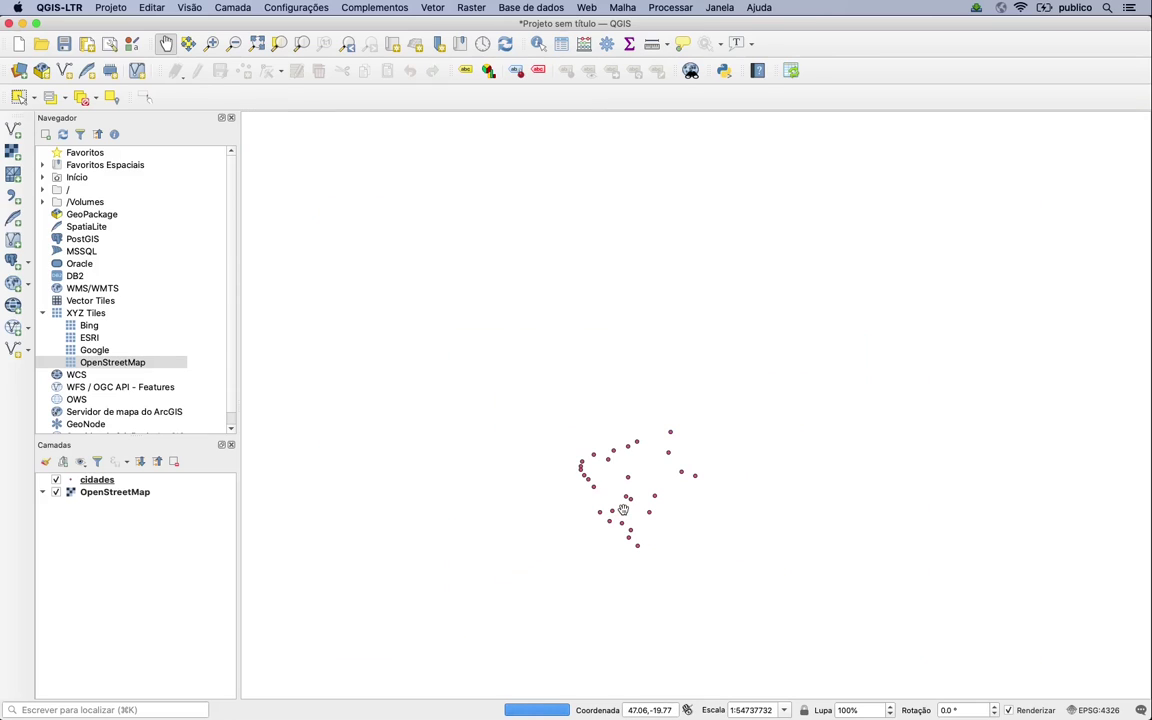
scroll(875, 420, down, 1)
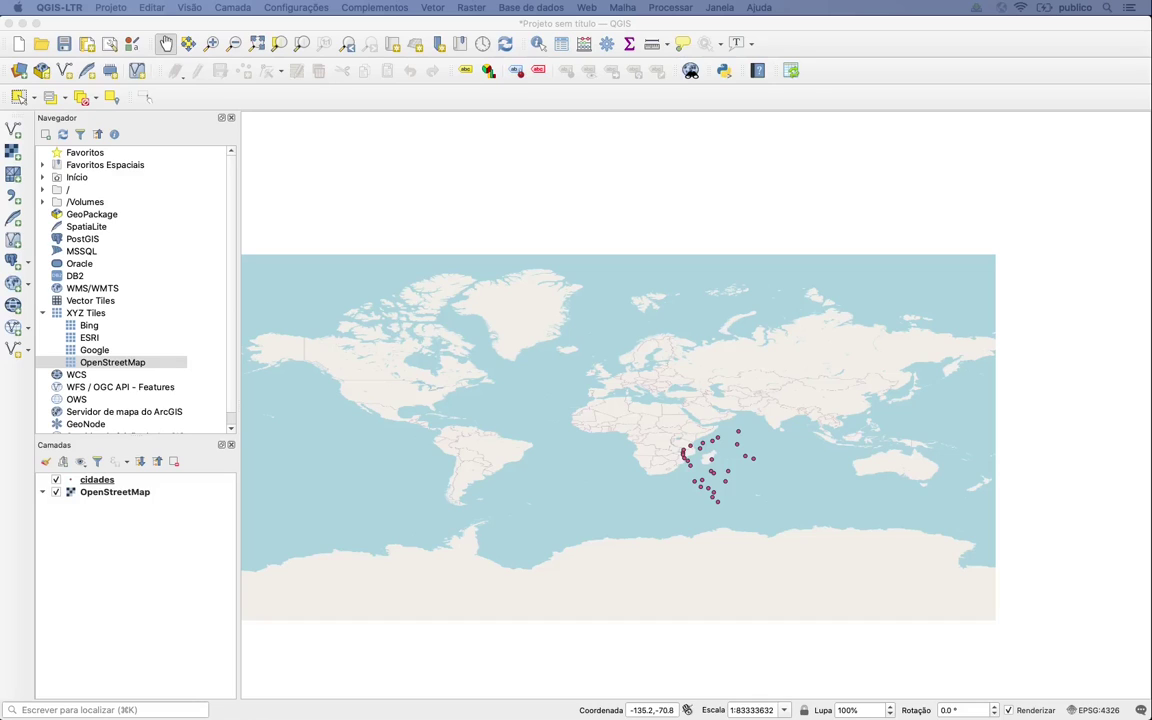